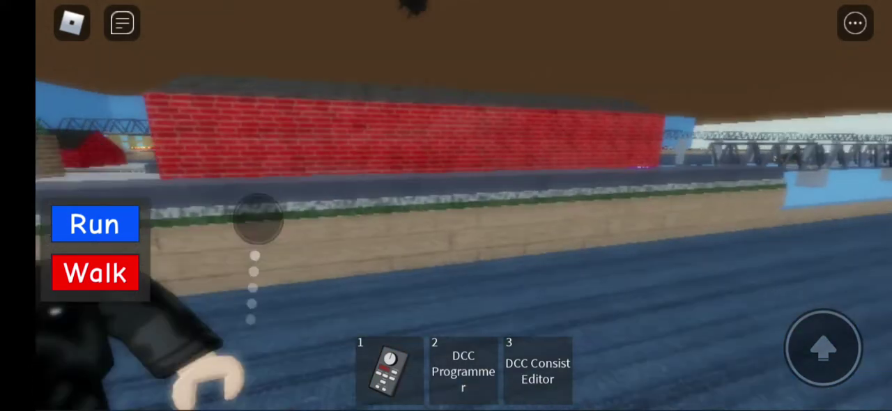
{"action": "key", "text": "1"}
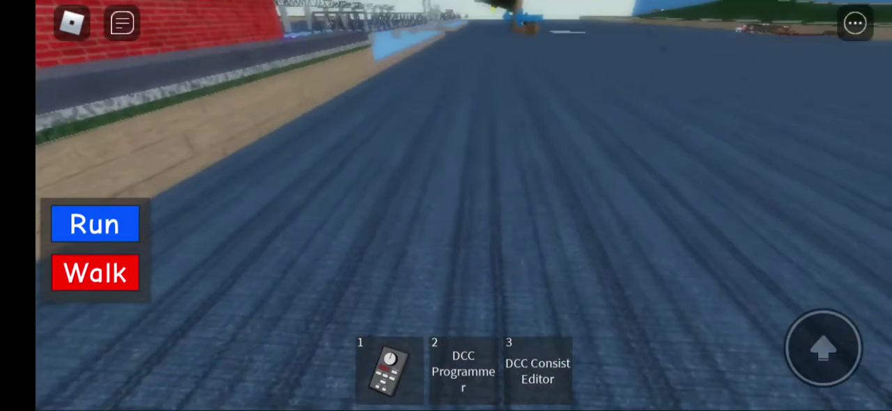
{"action": "key", "text": "1"}
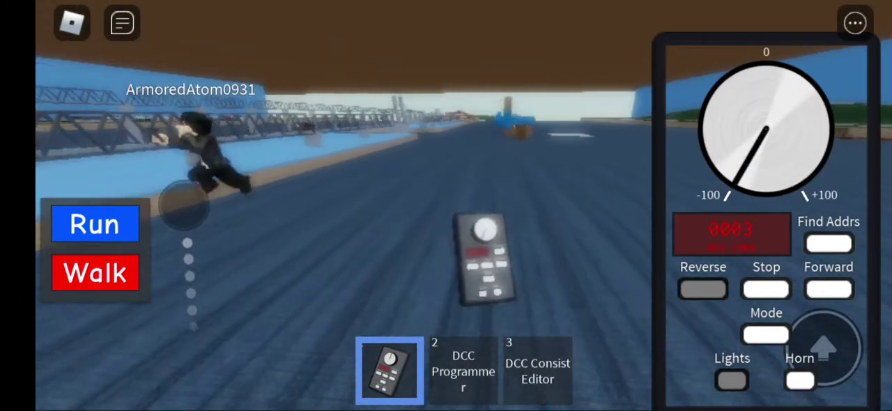